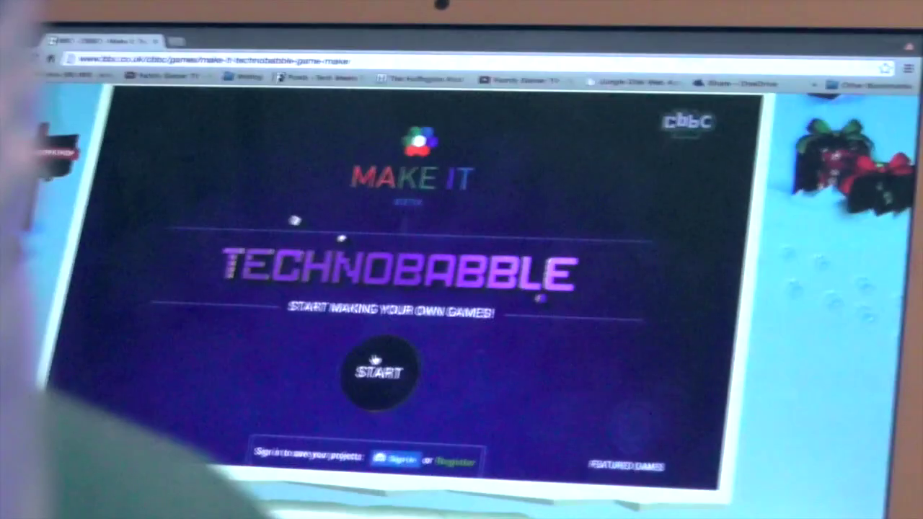
- Start a new game, skip sign-in, and enter the empty Edit Mode level
left_click(428, 348)
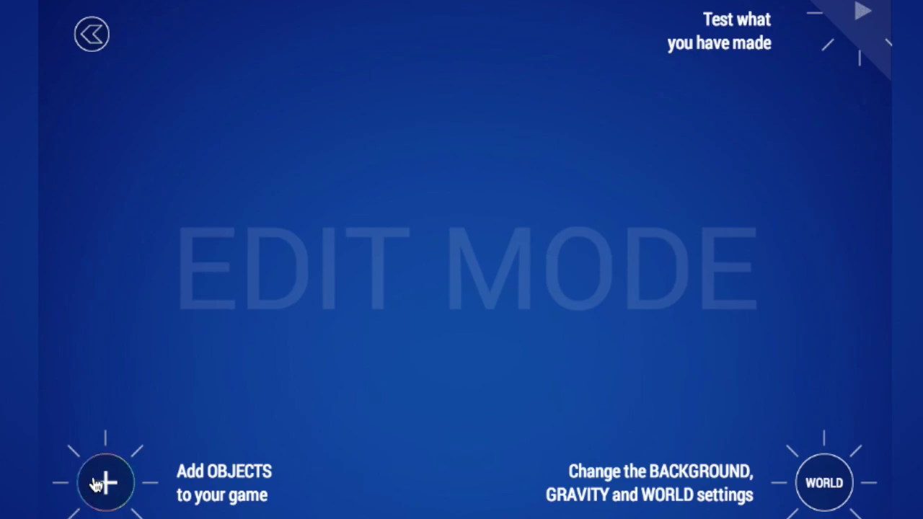
- Add a robot player character to the level, then reopen the add-object categories
left_click(104, 483)
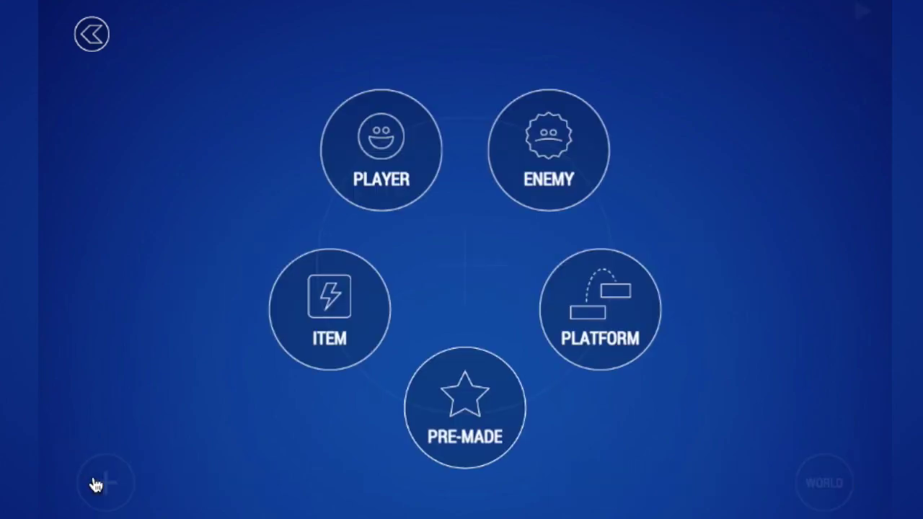
left_click(363, 189)
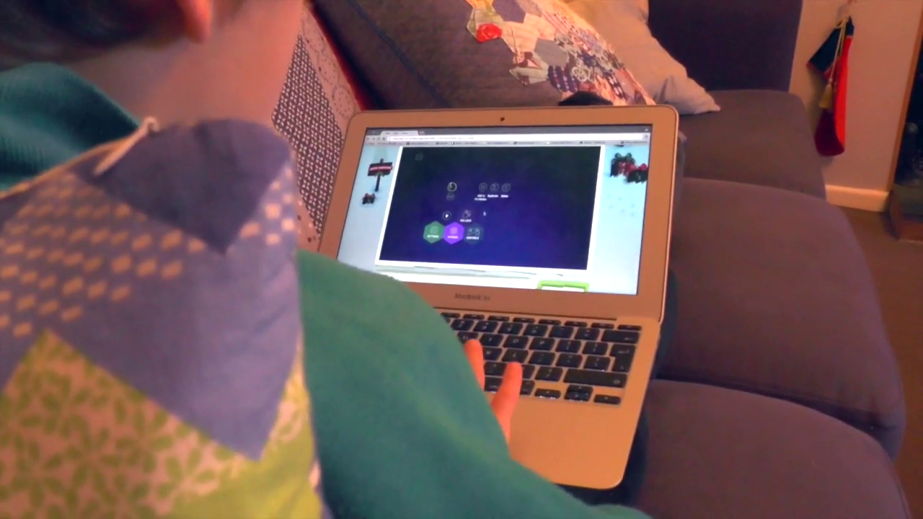
left_click(485, 210)
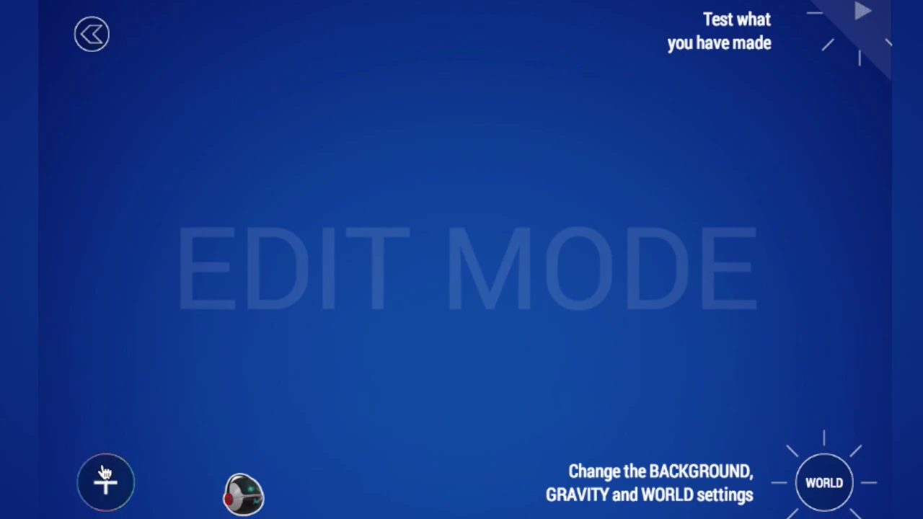
left_click(105, 476)
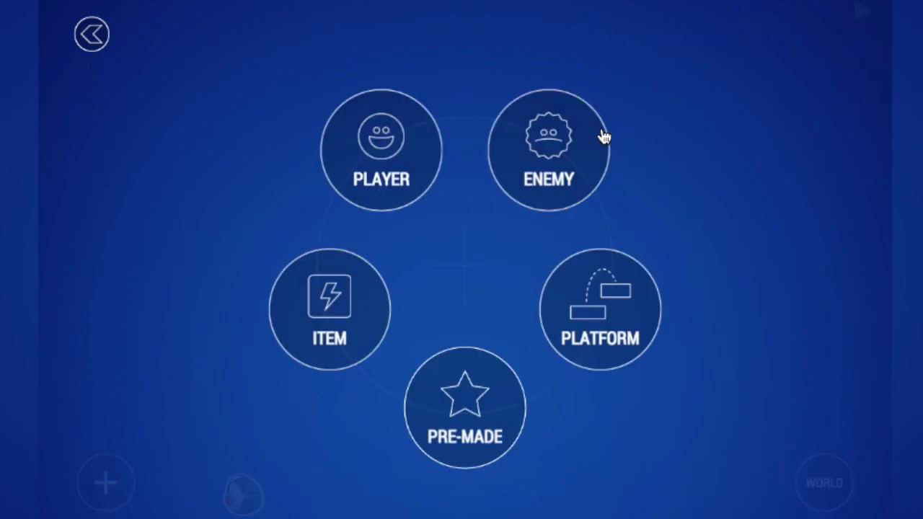
- Browse the enemy catalogue and place the headphone-wearing robot enemy
left_click(577, 159)
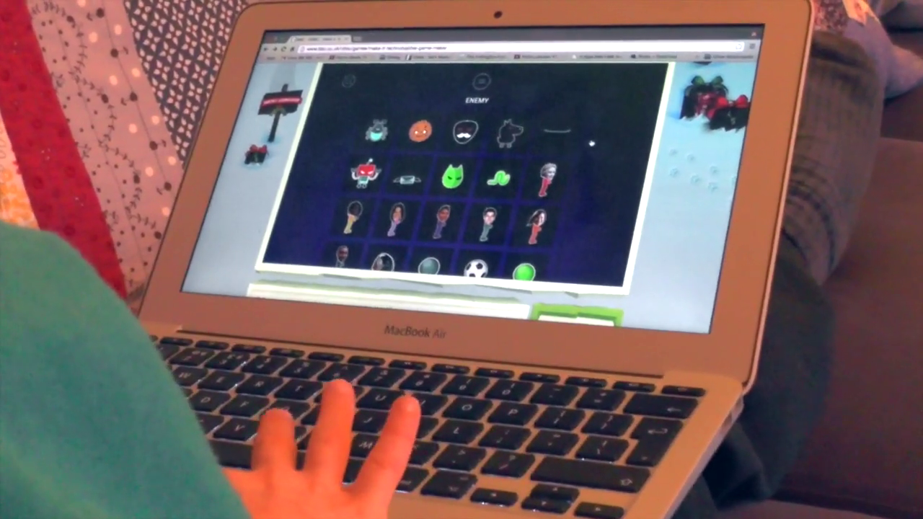
scroll(602, 124, "down", 10)
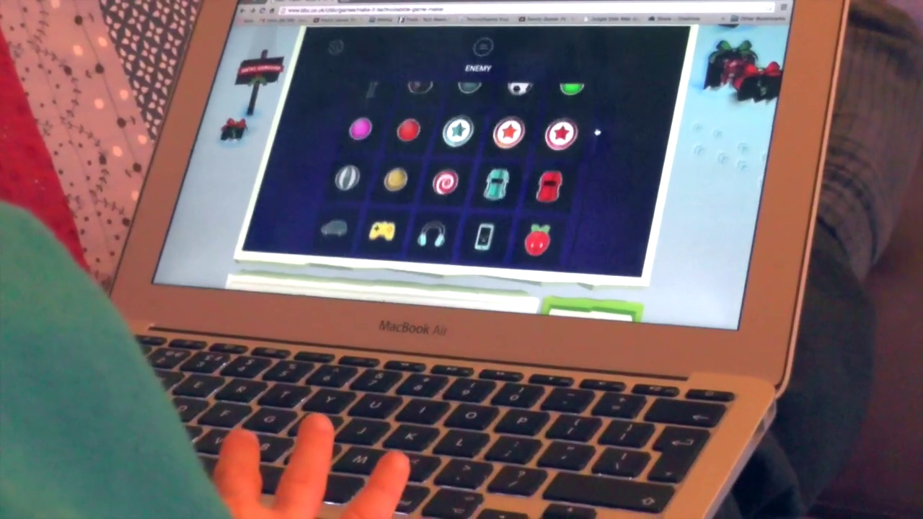
scroll(622, 208, "down", 3)
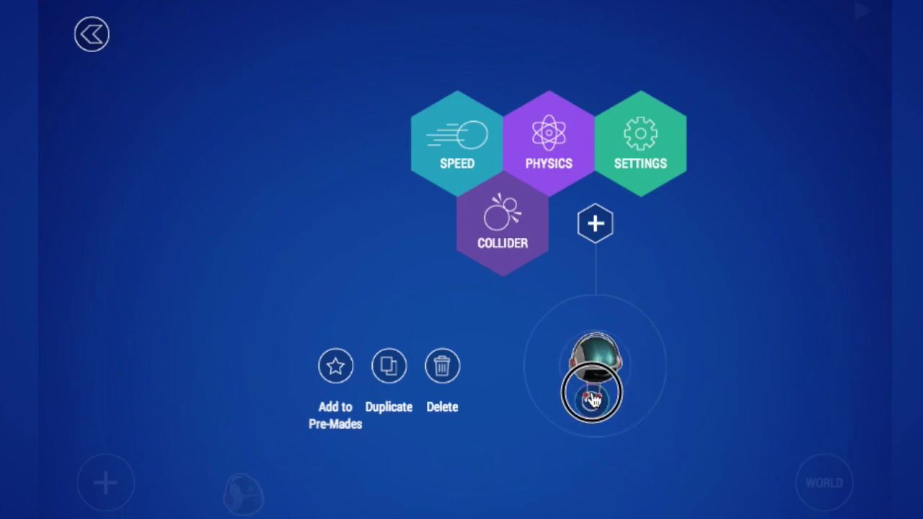
- Close the robot enemy's options menu to get back to the level
left_click(703, 332)
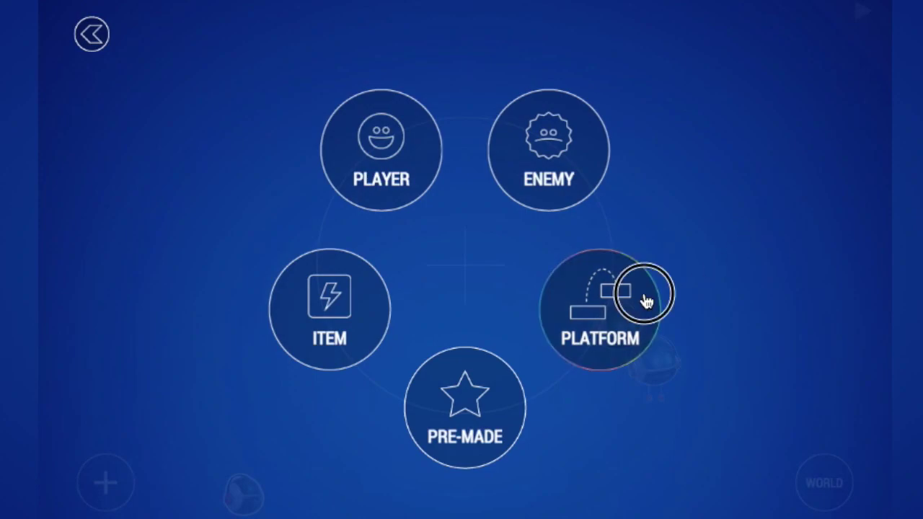
- Add a USB-cable platform and duplicate it into four downward-stepping copies
left_click(645, 302)
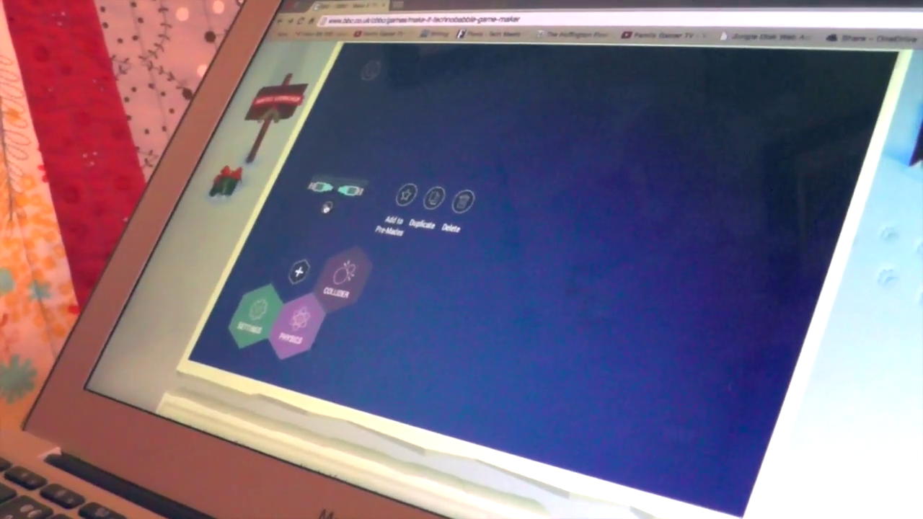
left_click(360, 209)
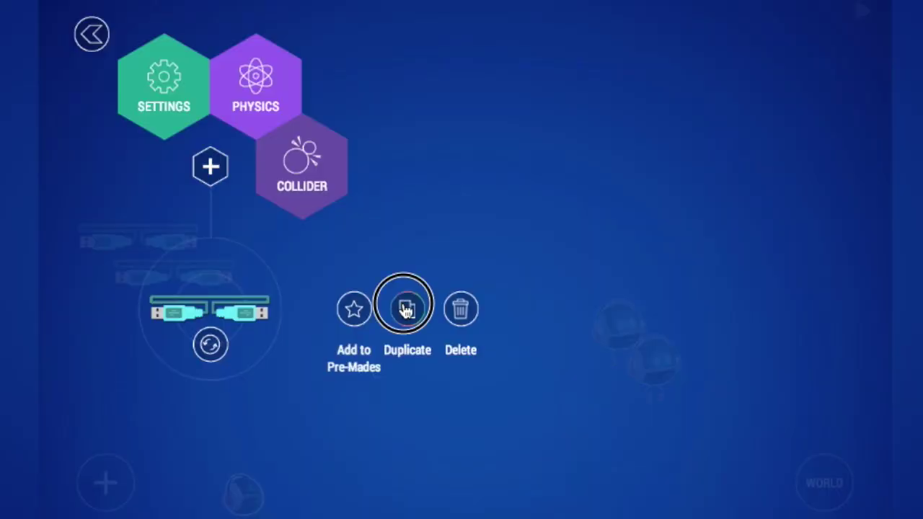
left_click(407, 309)
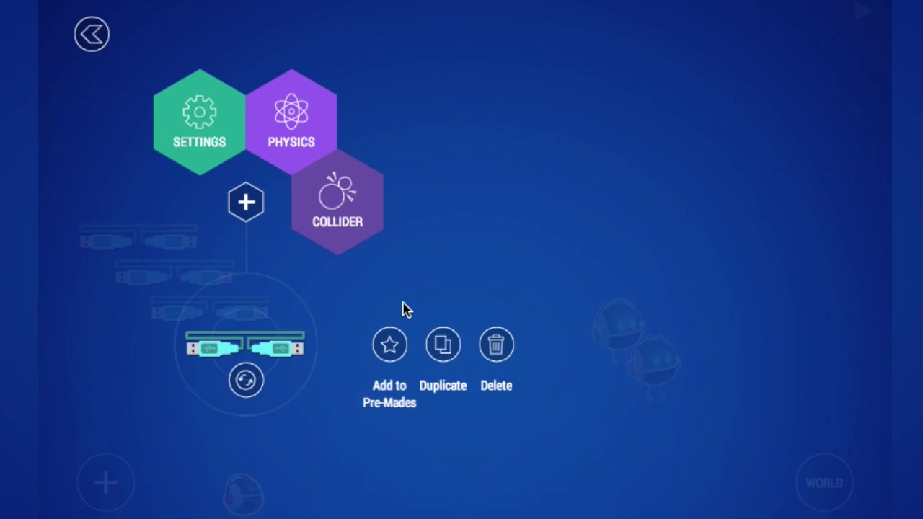
left_click(402, 274)
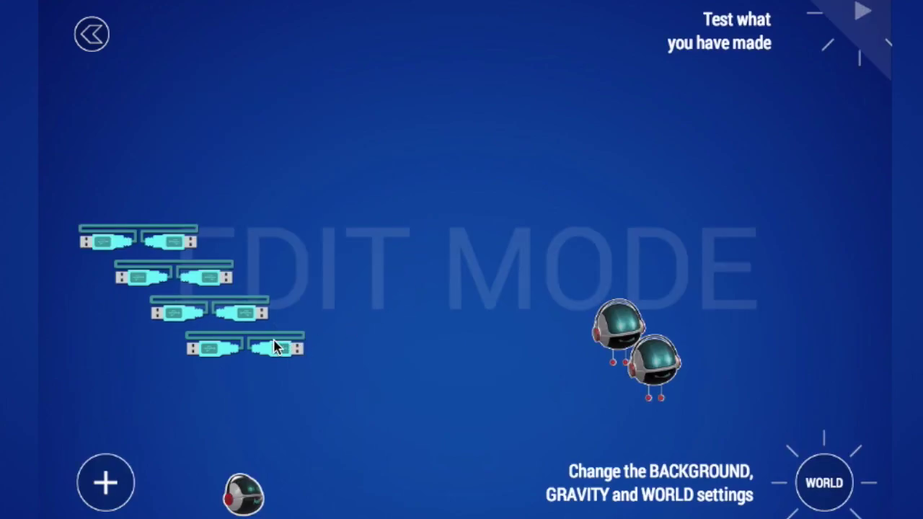
- Drag the USB platforms into a V-shaped valley across the level and start a test play
left_click_drag(276, 373, 301, 391)
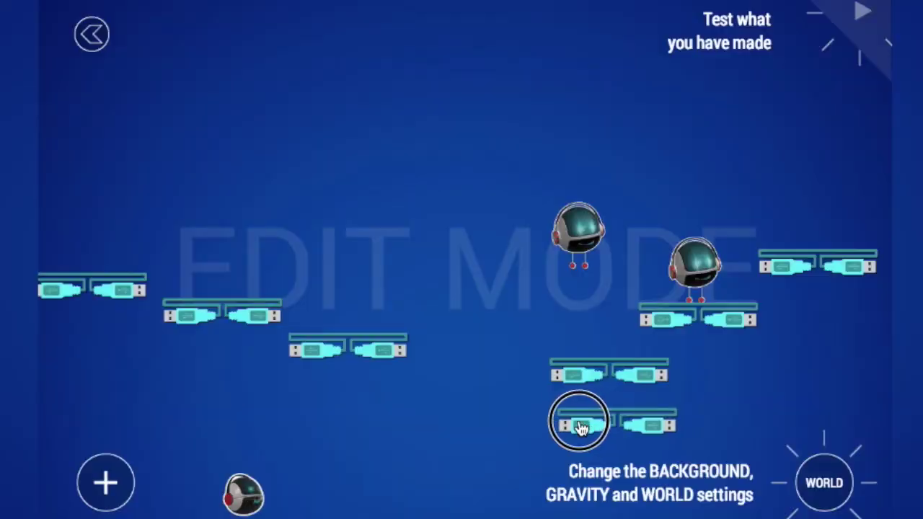
left_click_drag(580, 427, 448, 418)
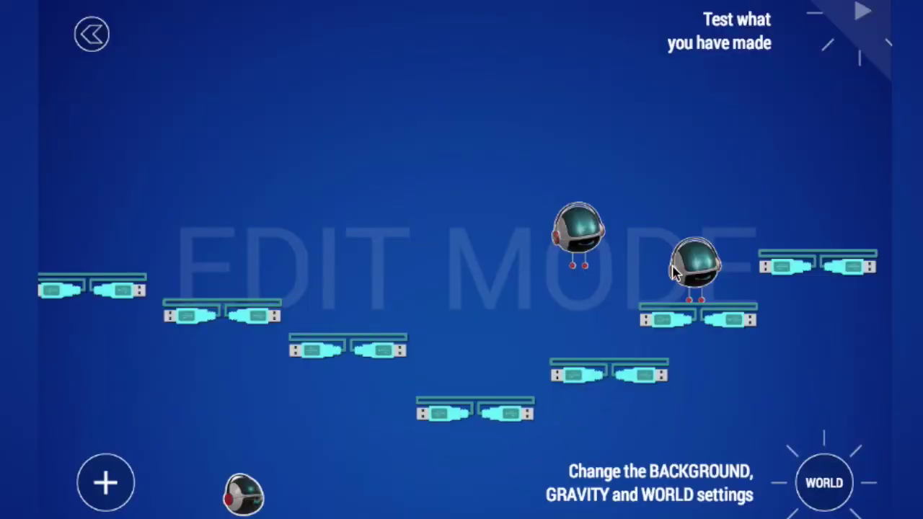
left_click(861, 20)
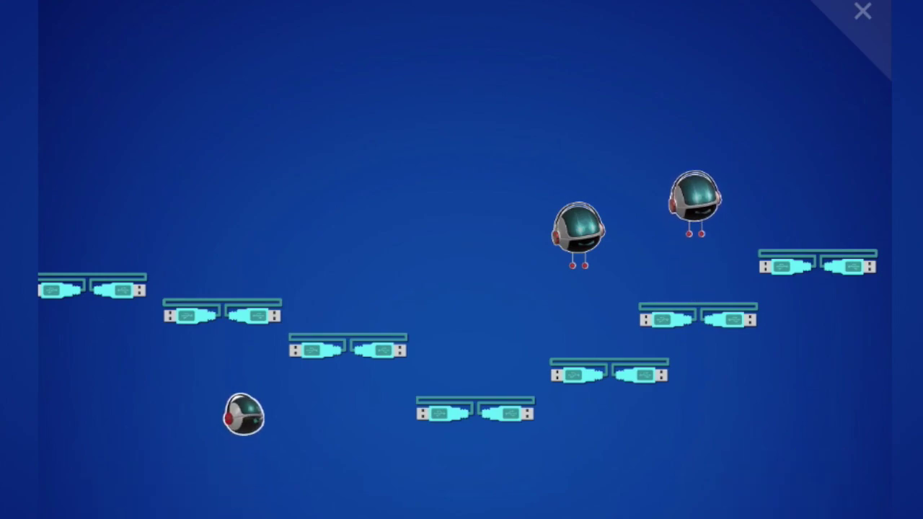
- Roll the player right along the floor in the test play
key("Right")
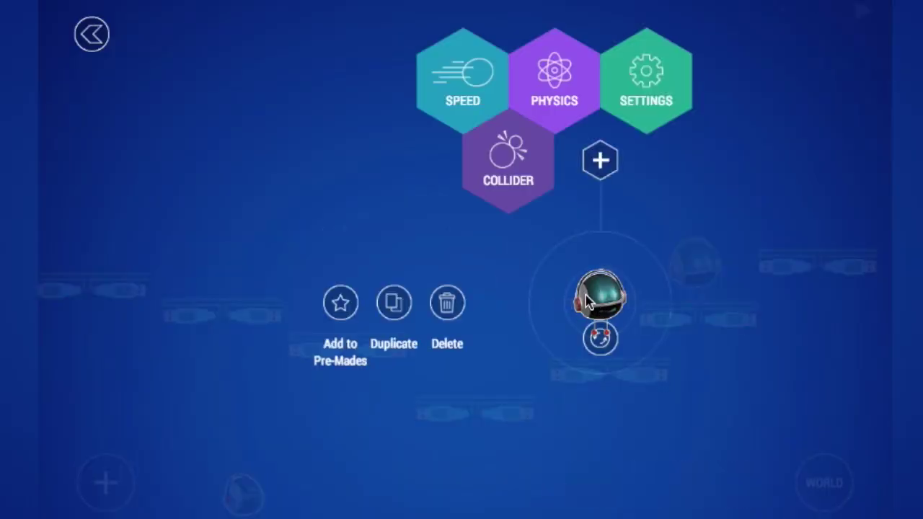
- Give the headphone robot enemy a small rightward starting speed
left_click(454, 107)
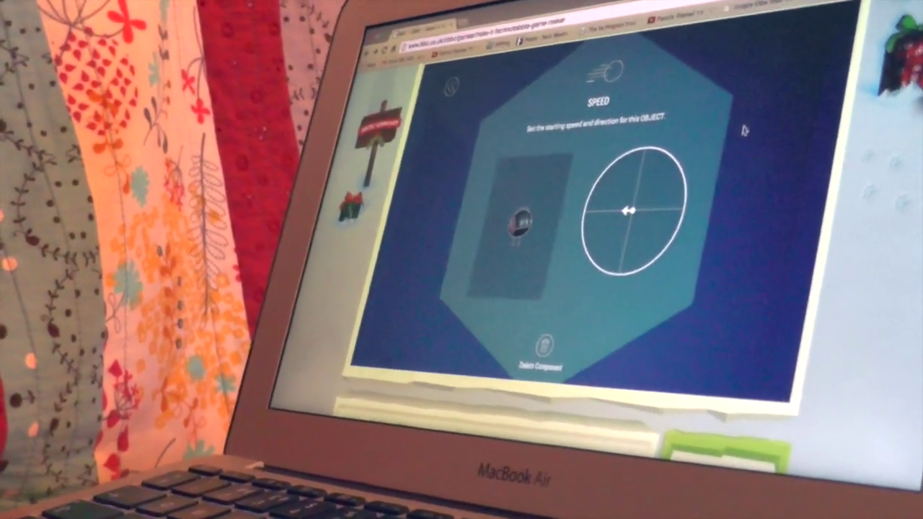
left_click(743, 130)
left_click(744, 137)
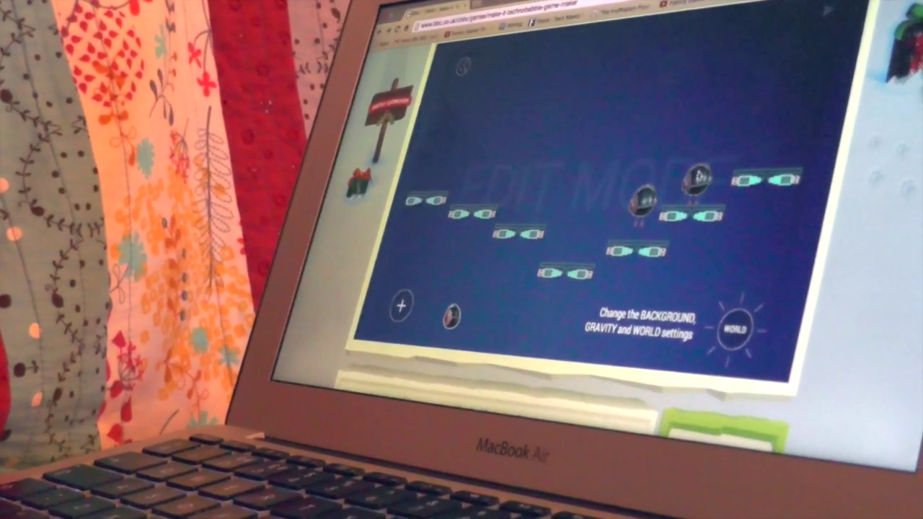
left_click(696, 179)
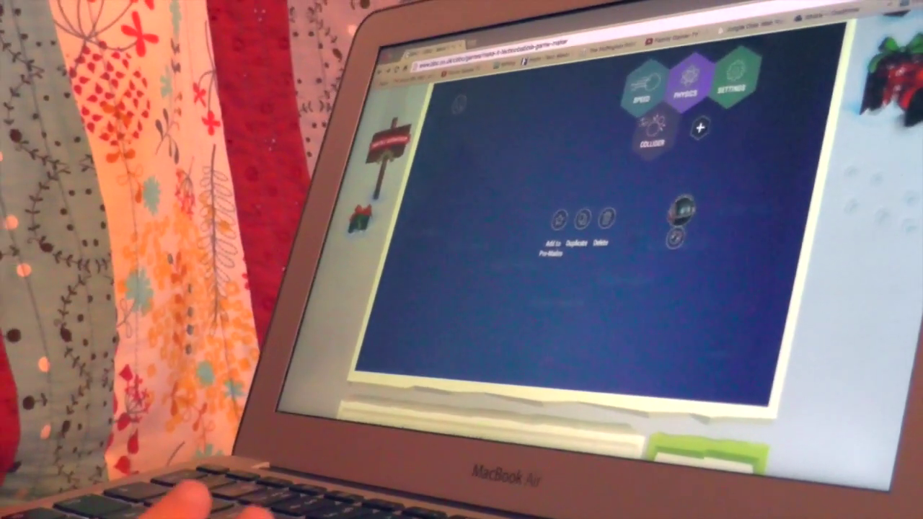
left_click(640, 92)
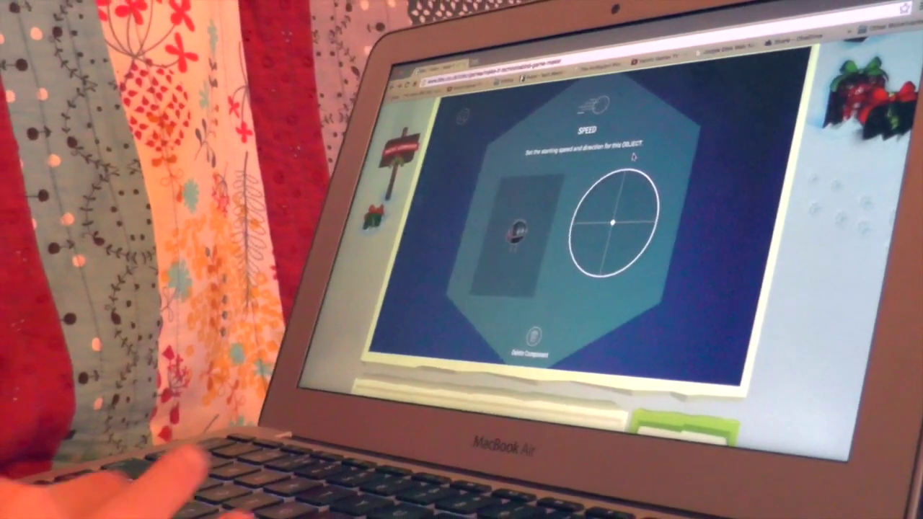
left_click(613, 230)
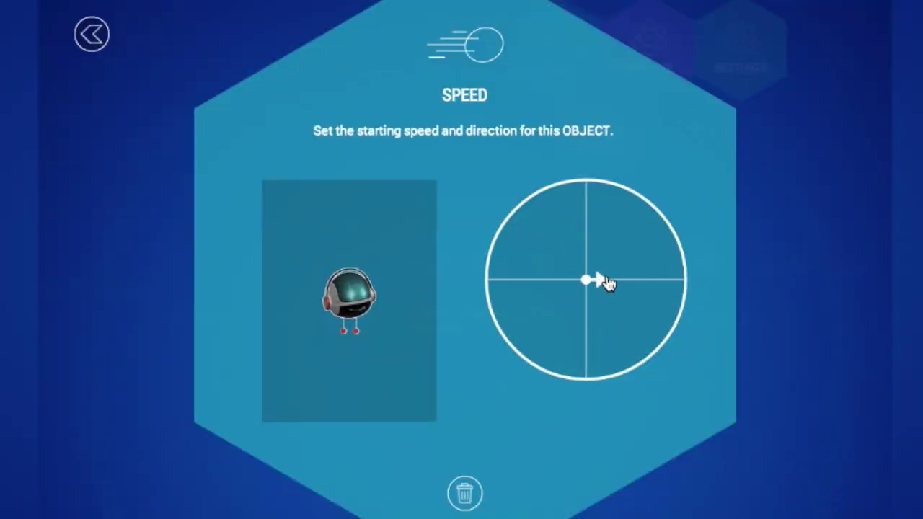
left_click(802, 275)
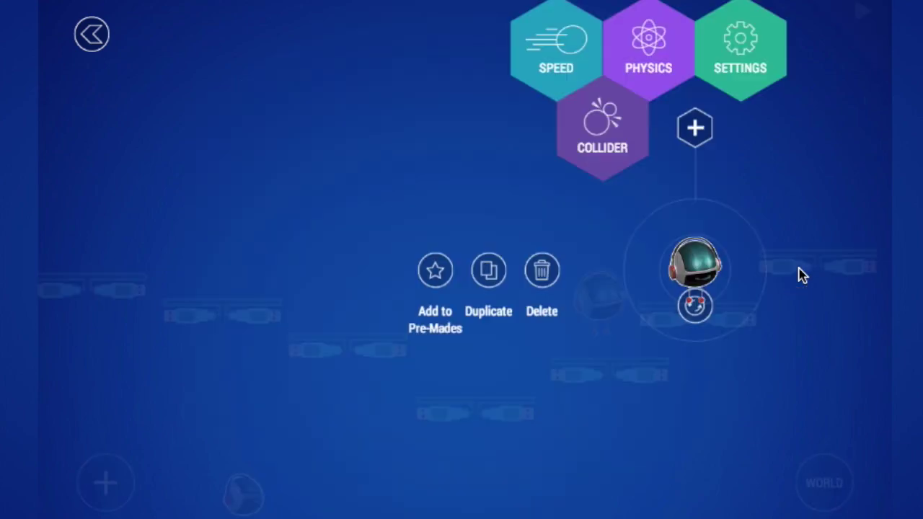
left_click(509, 196)
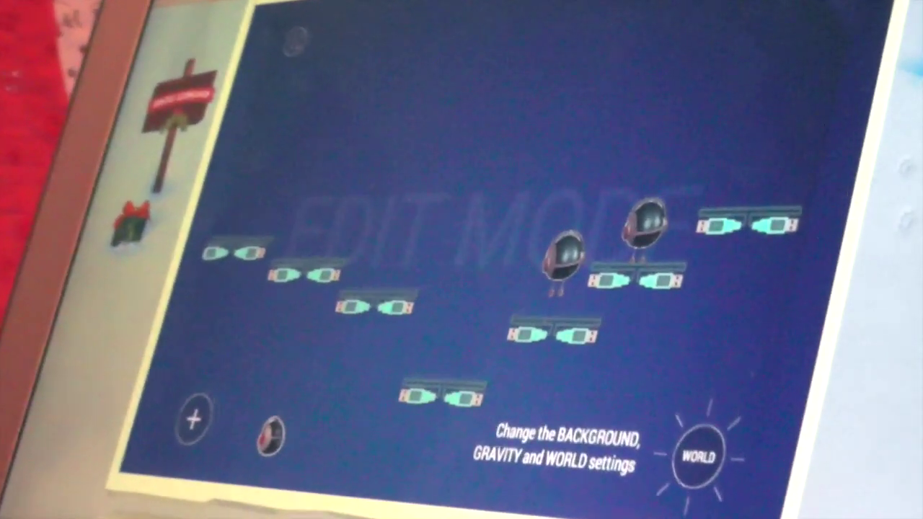
key("Return")
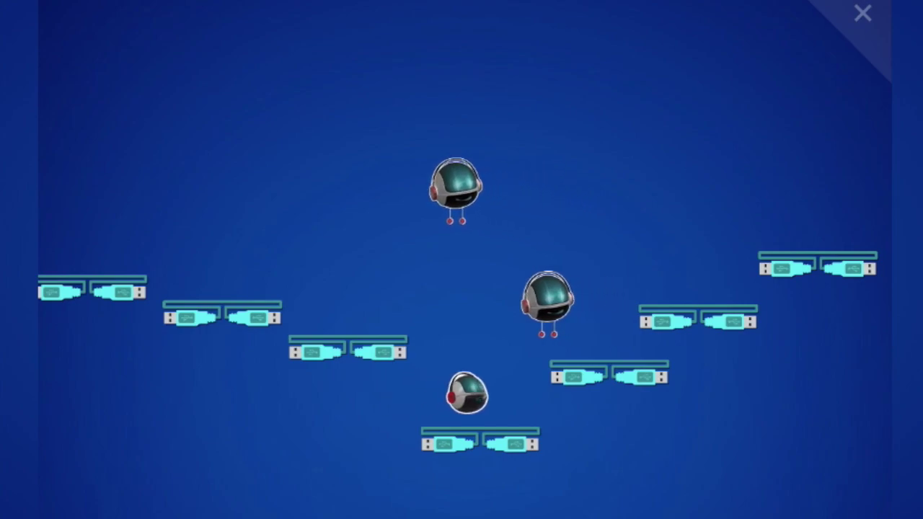
key("Left")
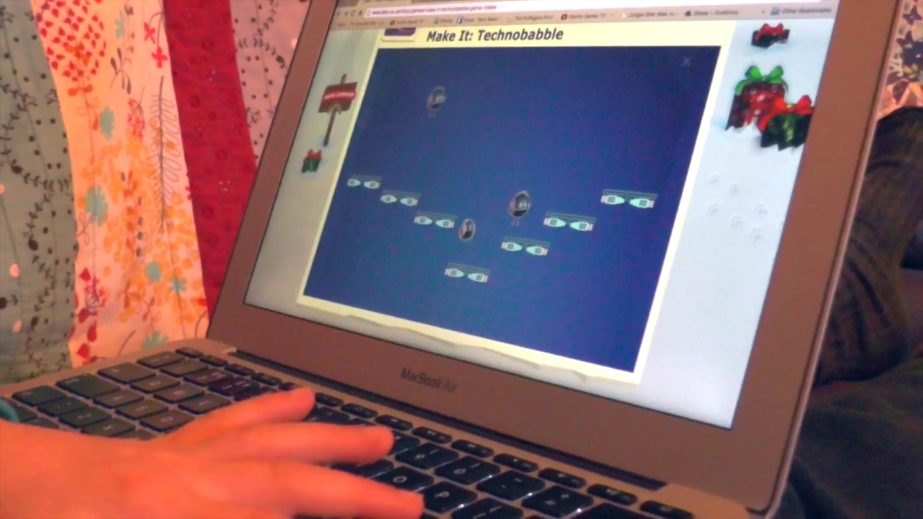
key("Right")
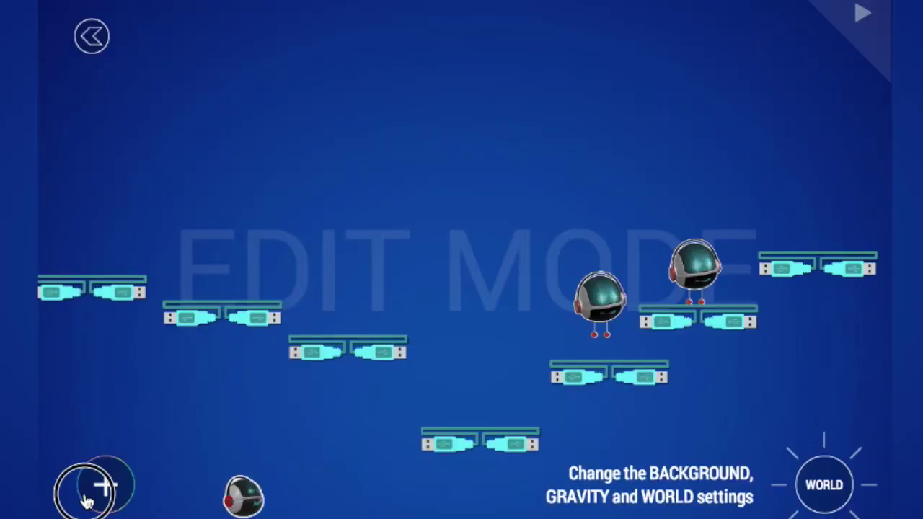
- Add a star item from the ITEM grid, floating above the USB platforms
left_click(85, 501)
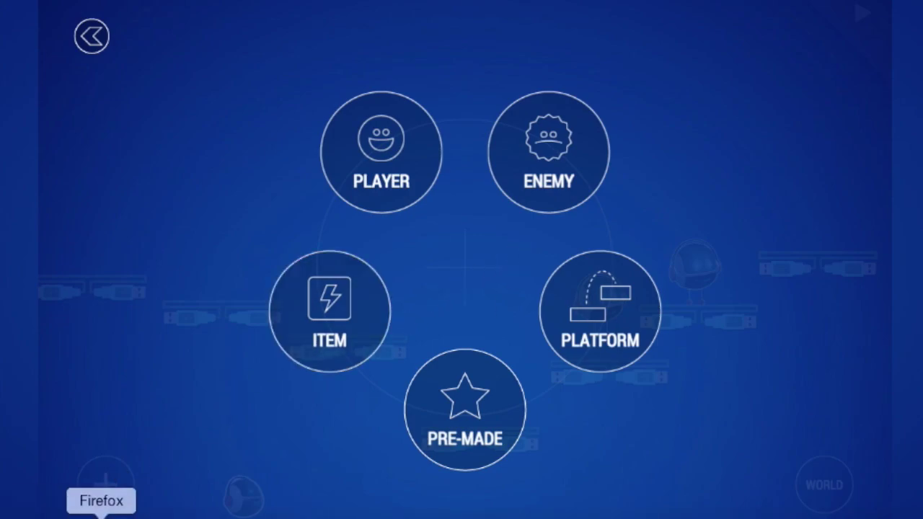
left_click(366, 310)
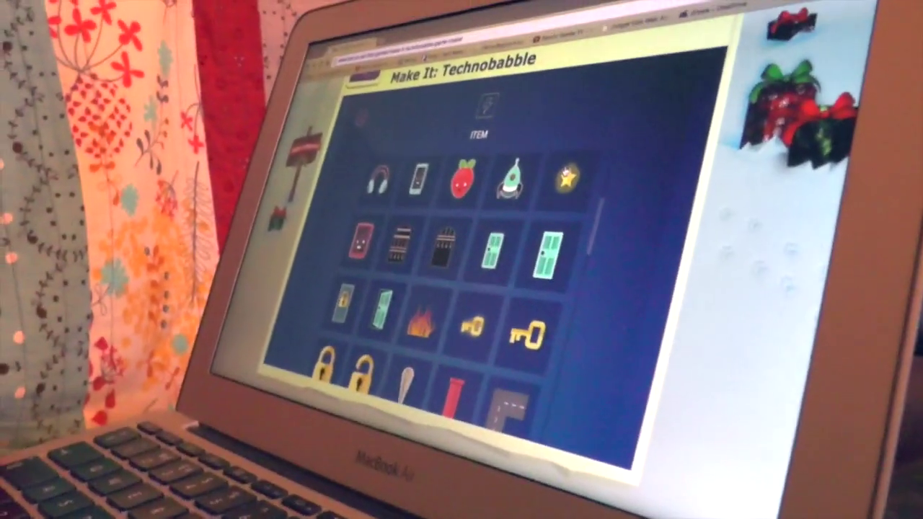
left_click(632, 162)
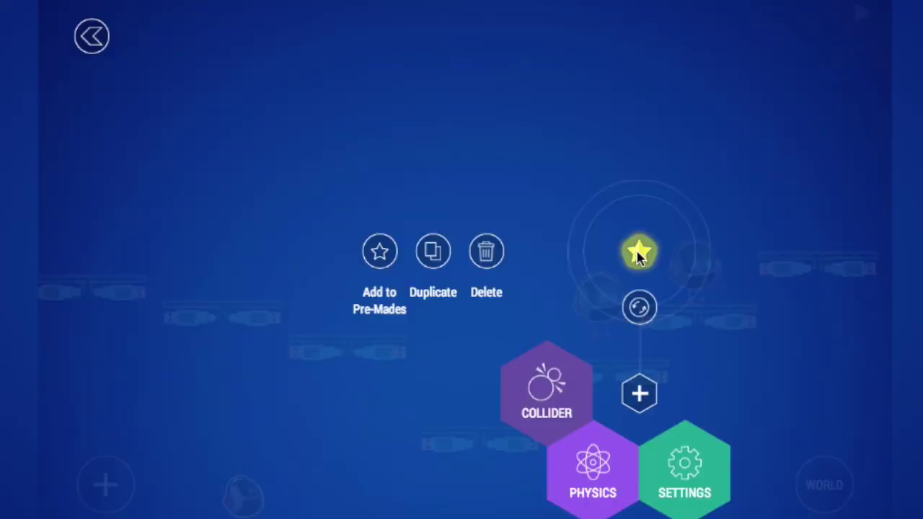
left_click(638, 254)
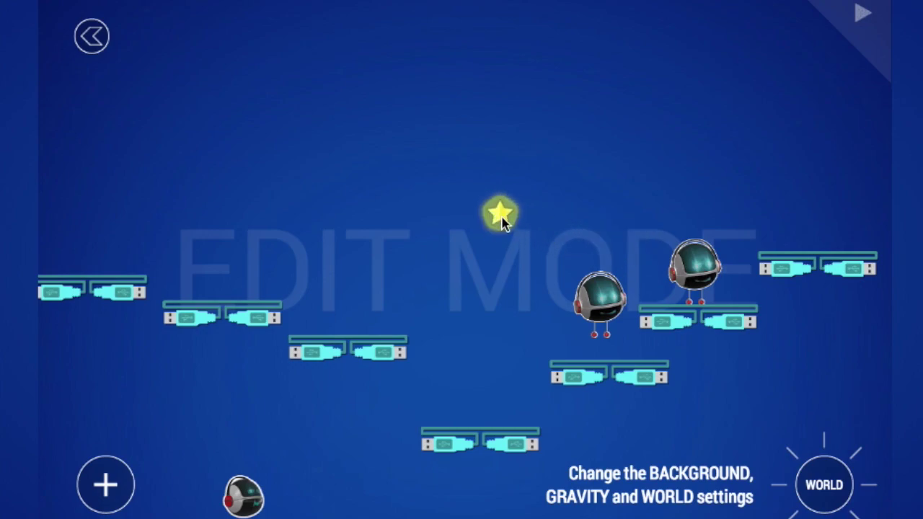
- Create a level rule where the action button event triggers the destroy reaction
left_click(501, 214)
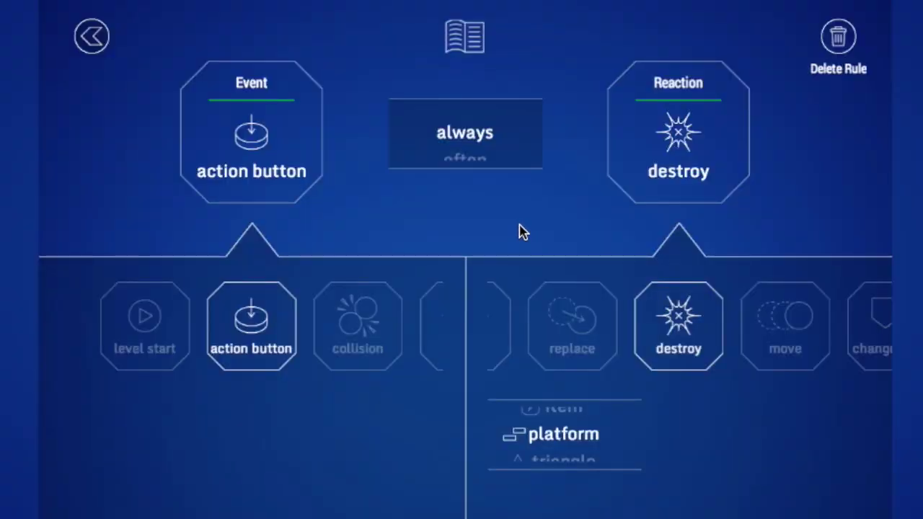
left_click(518, 220)
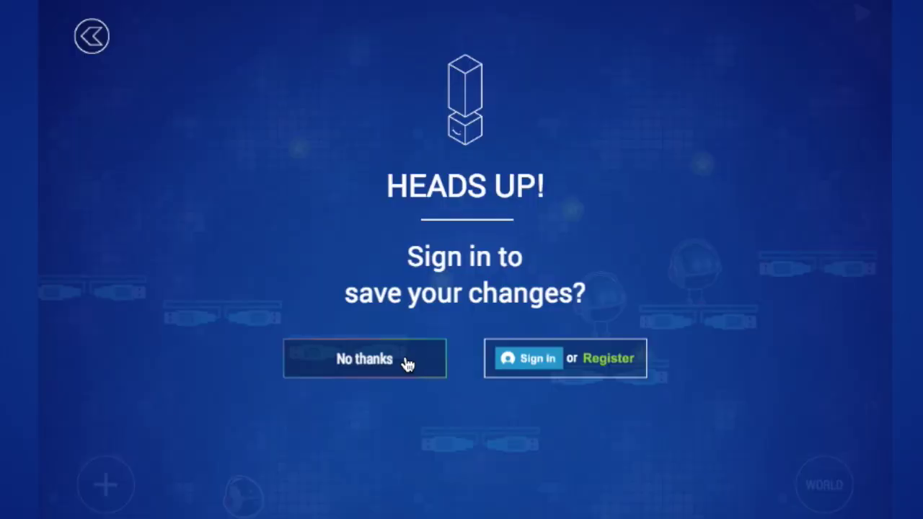
- Decline sign-in, start the pipe game, and flap the ball with space until 'BAD LUCK TRY AGAIN?' appears
left_click(407, 365)
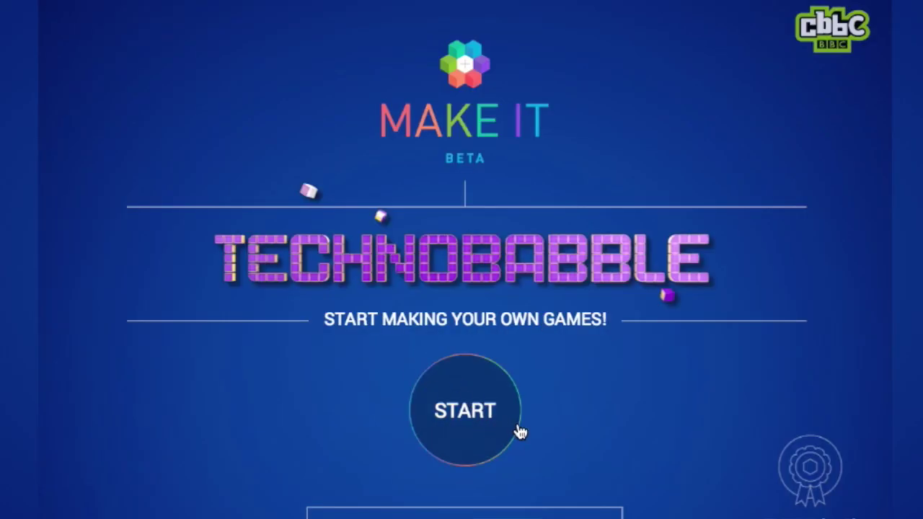
left_click(519, 431)
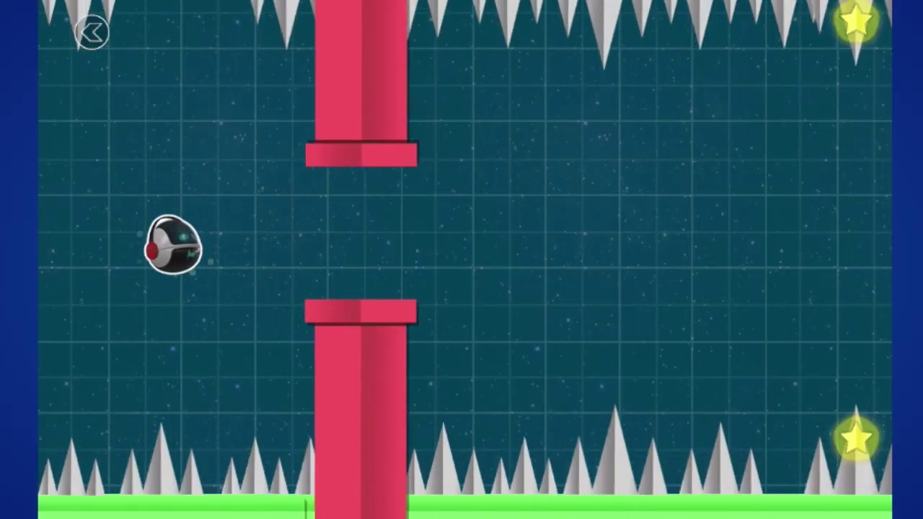
key("space")
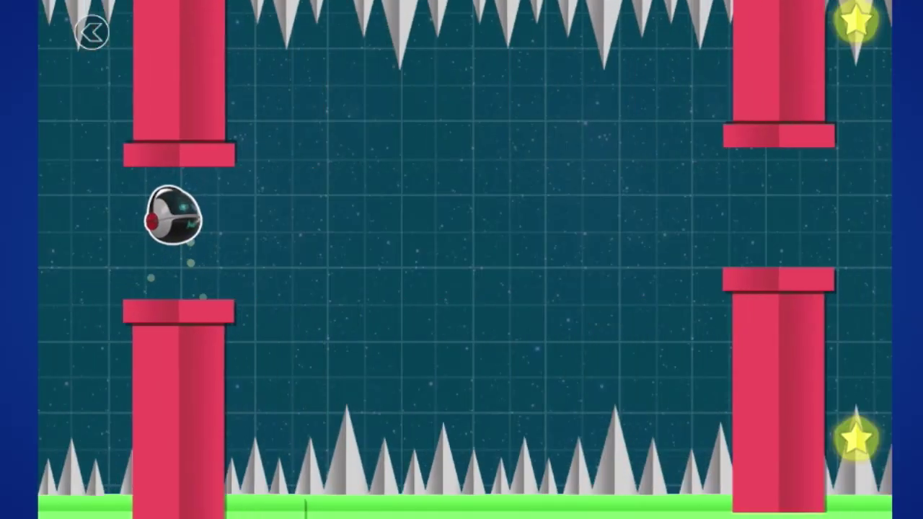
key("space")
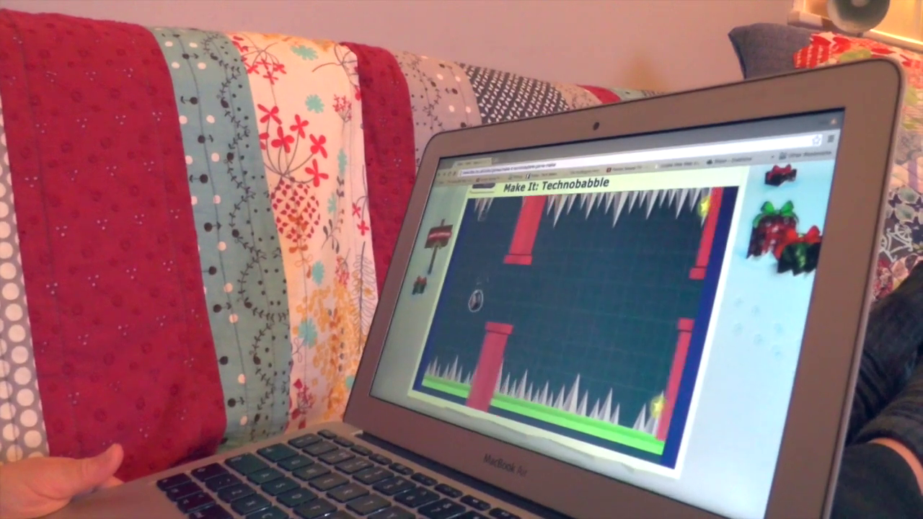
key("space")
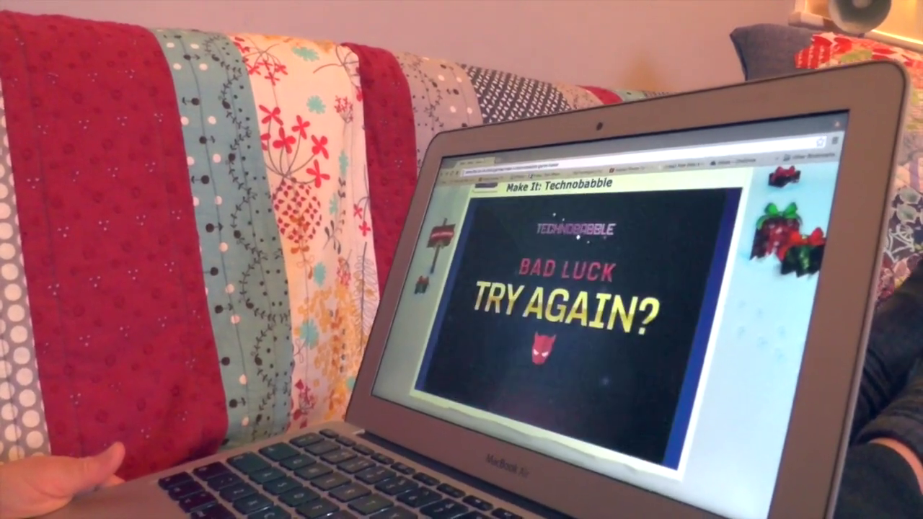